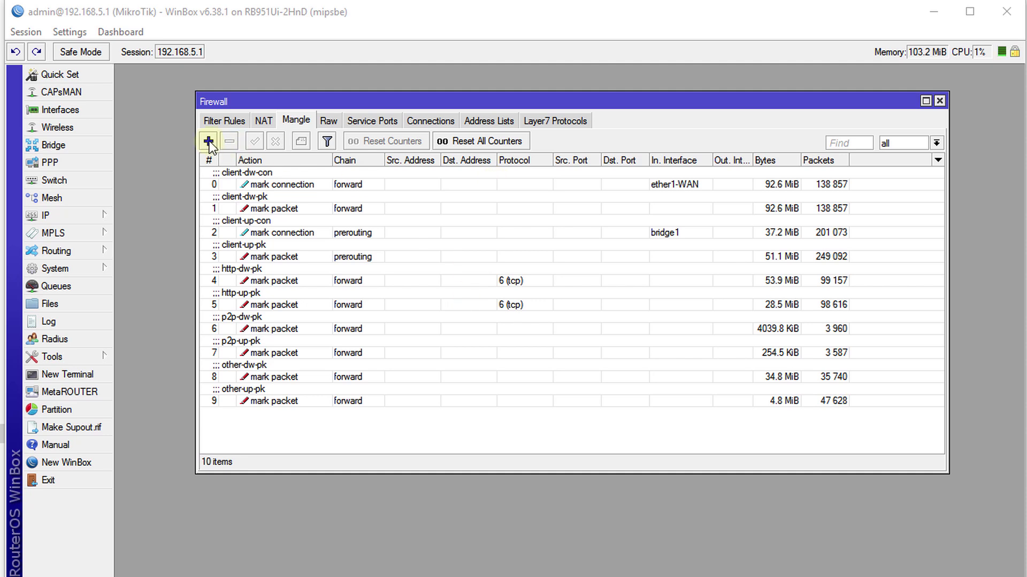
- In Address Lists, create entry 'Router' with address range 192.168.5.1-192.168.5.10
click(480, 120)
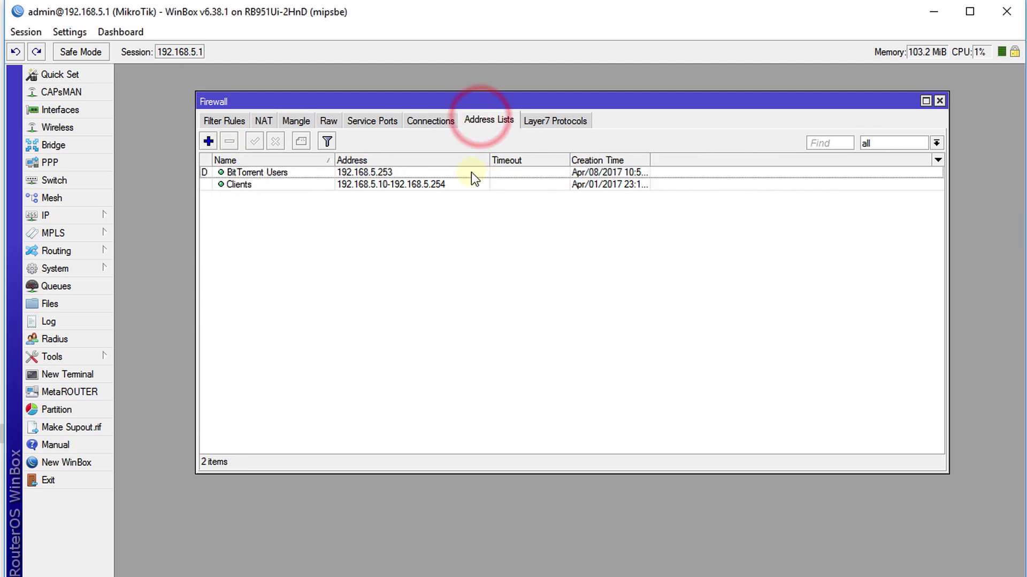
click(208, 141)
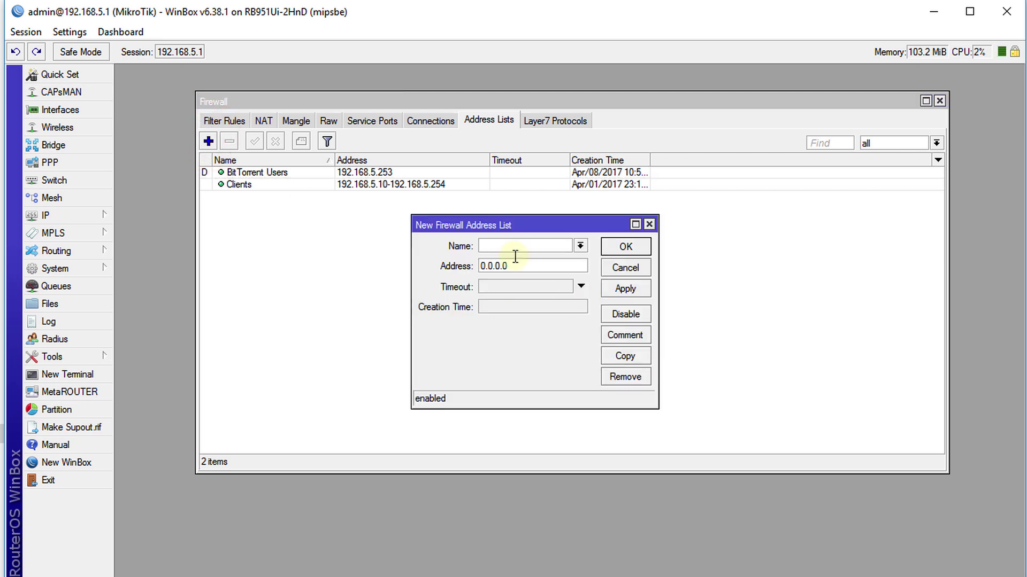
text(Router)
double_click(530, 270)
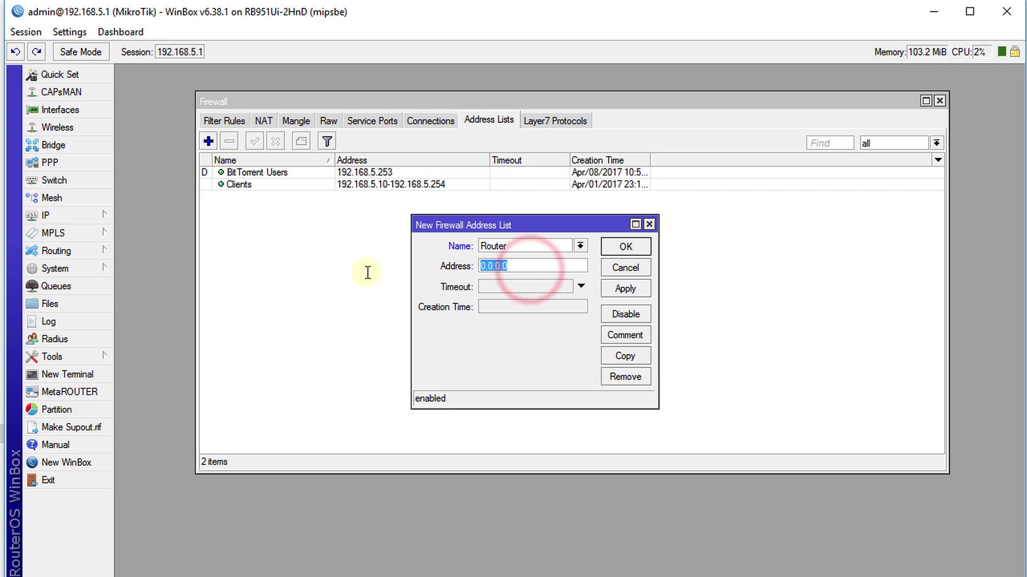
text(192.168)
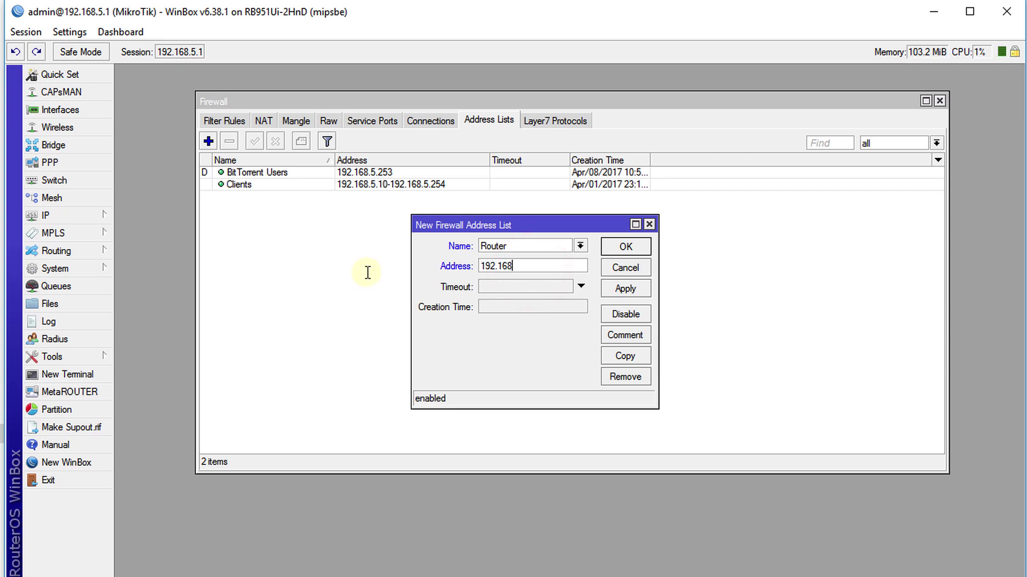
text(.5.1-192.168.5.10)
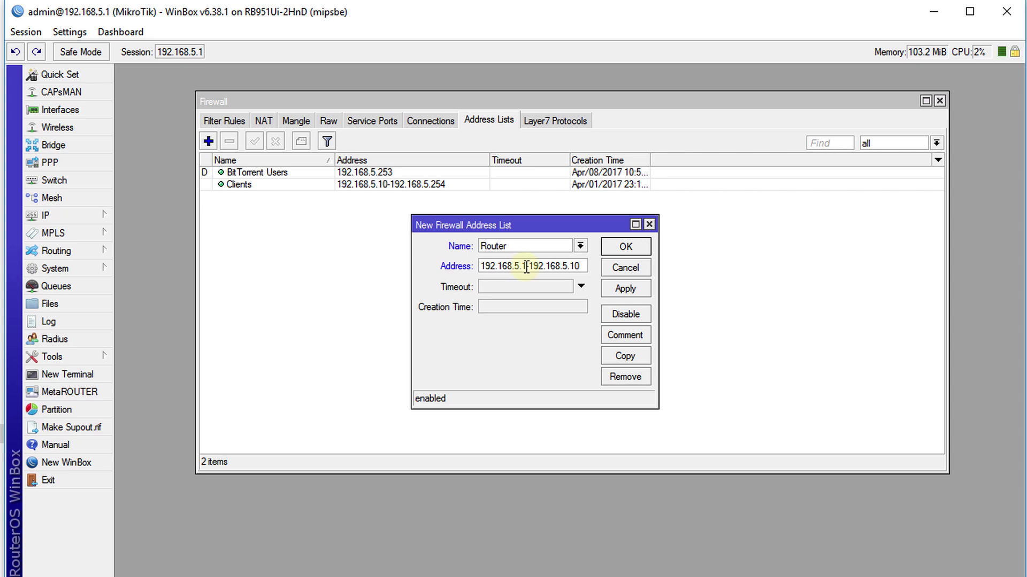
click(629, 247)
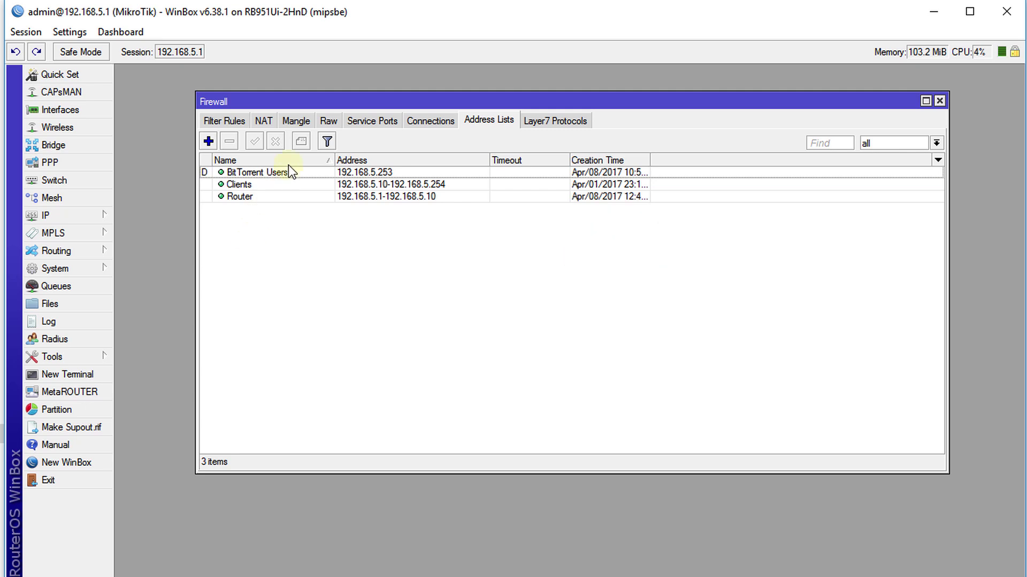
- Begin a new mangle rule from the Mangle list, keeping the chain at prerouting
click(293, 123)
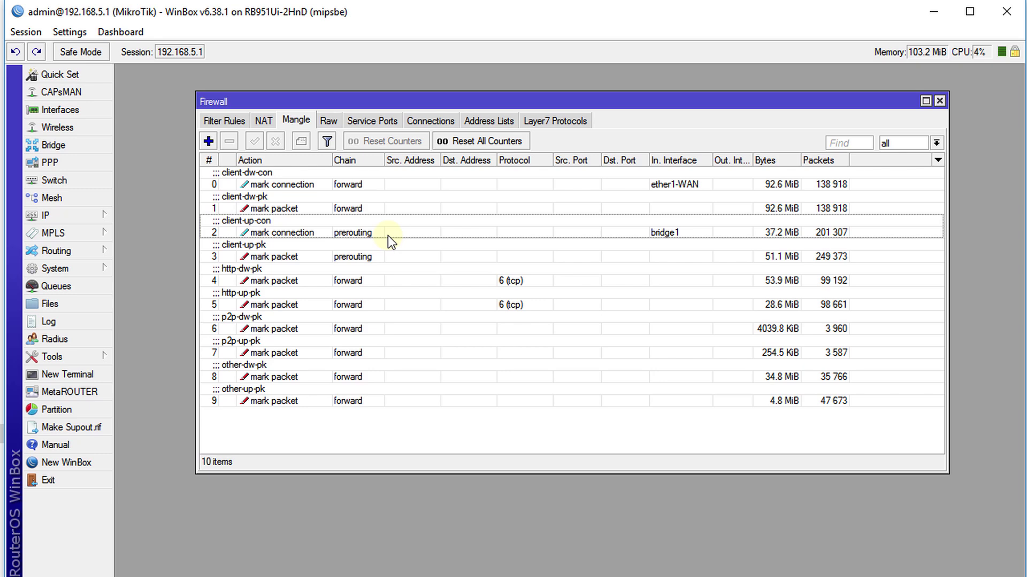
click(208, 141)
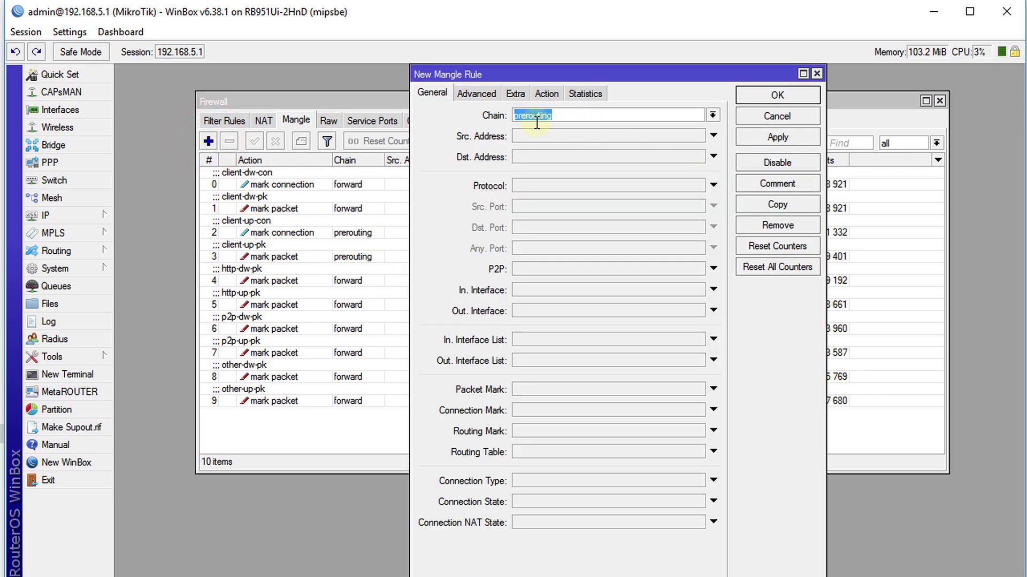
click(711, 116)
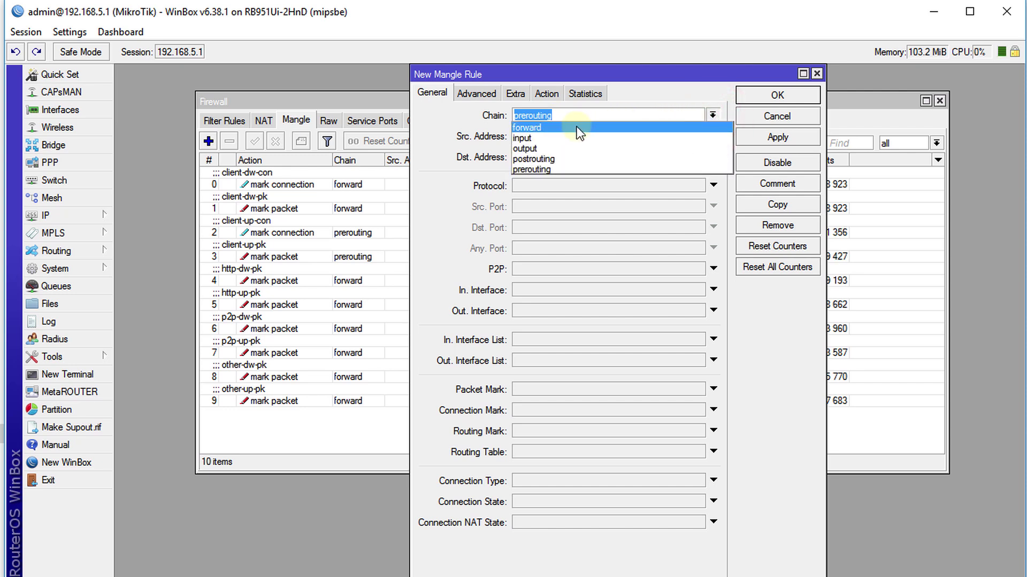
click(713, 104)
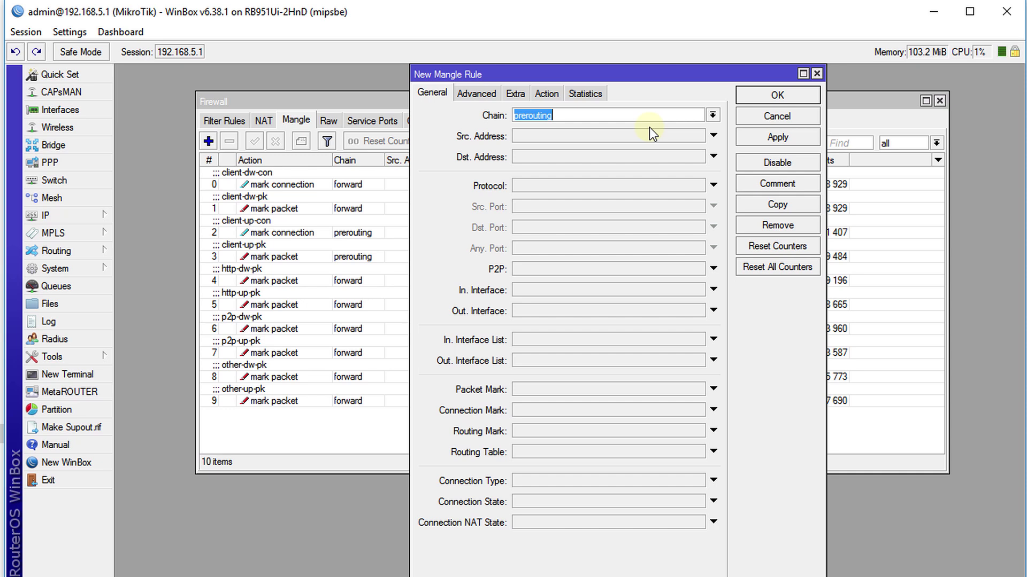
- Make the rule match Dst. Address List Router with action accept and comment 'Router'
click(479, 94)
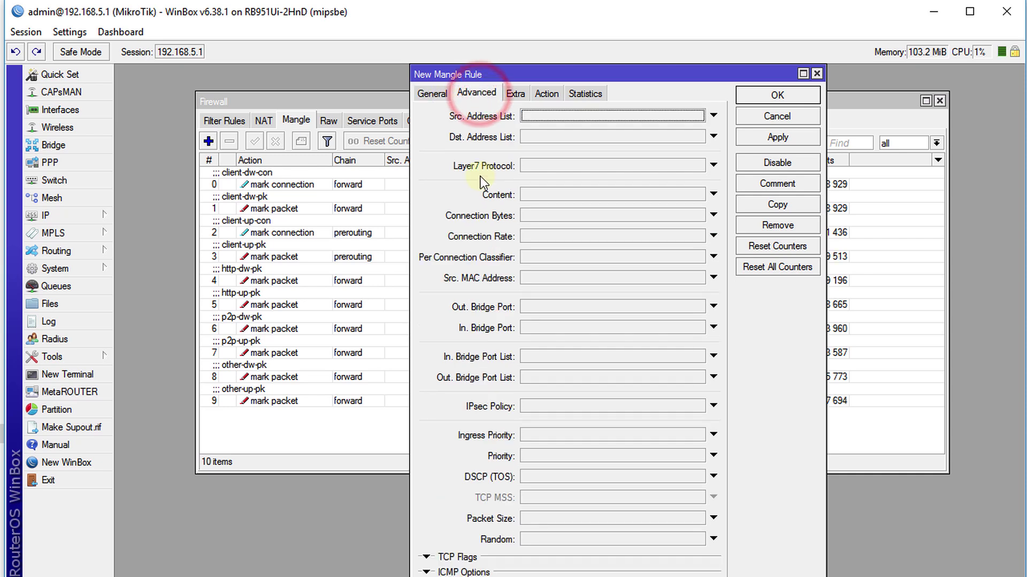
click(570, 139)
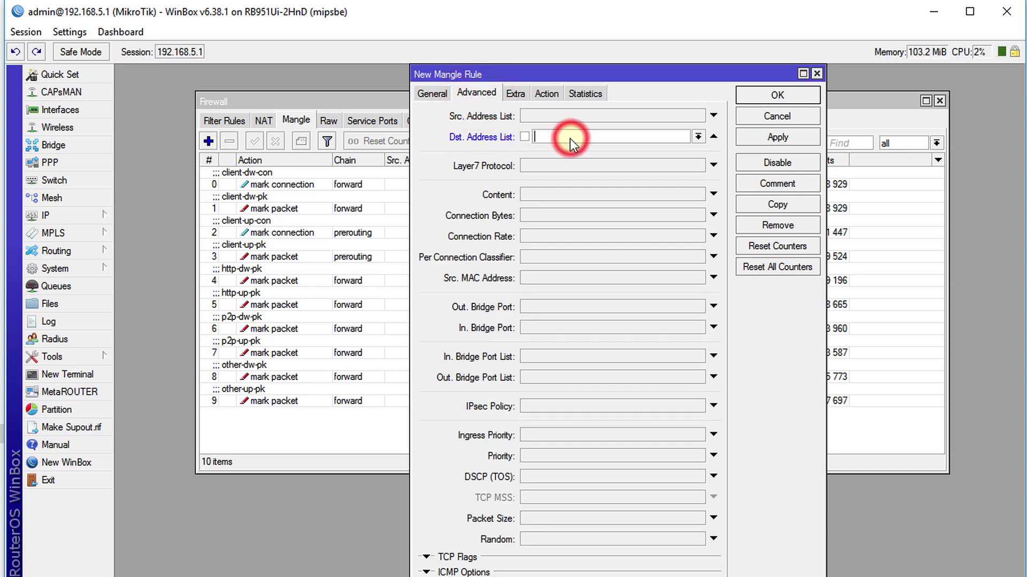
click(697, 137)
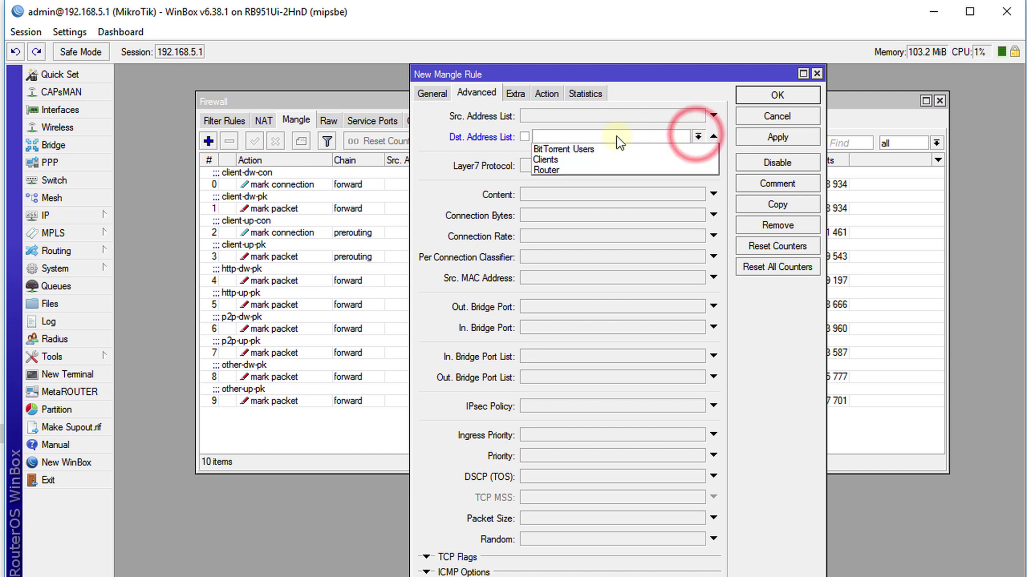
click(546, 170)
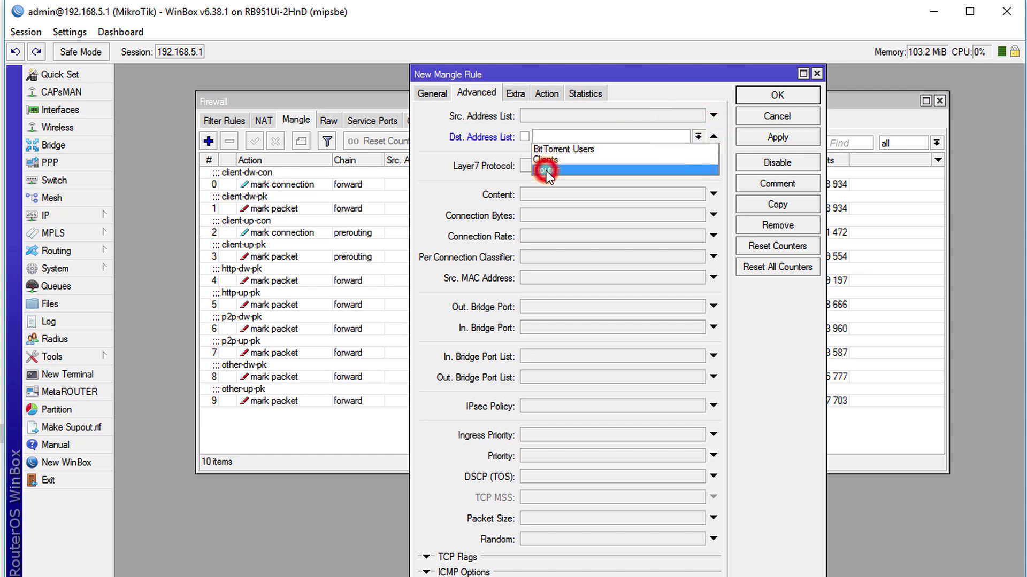
click(546, 94)
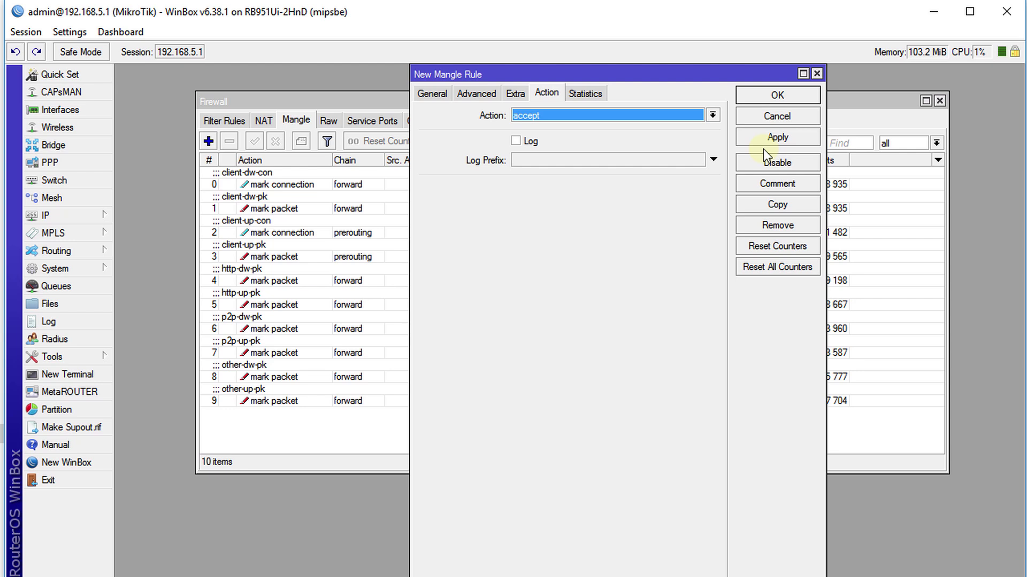
click(777, 183)
click(521, 322)
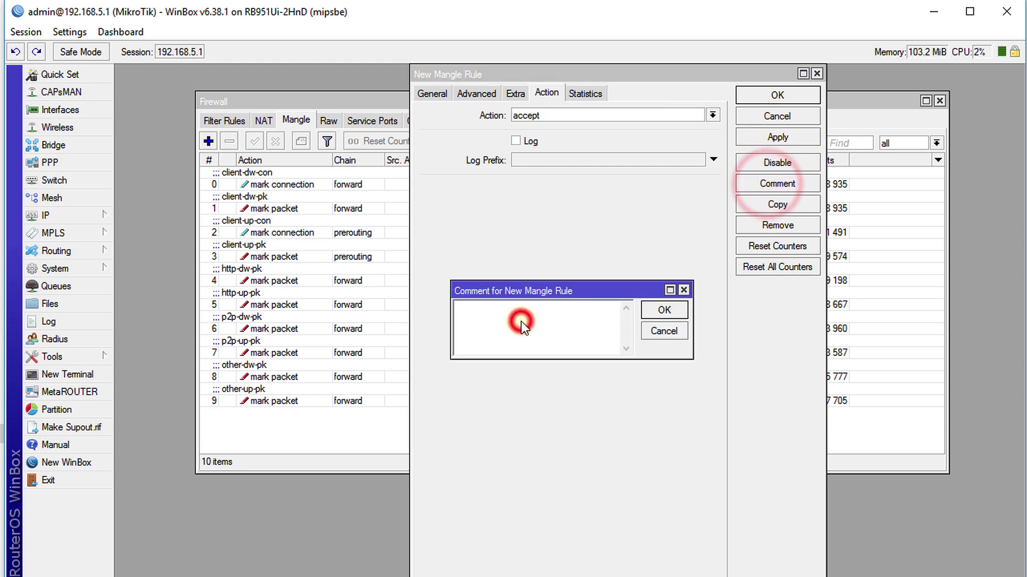
text(Router)
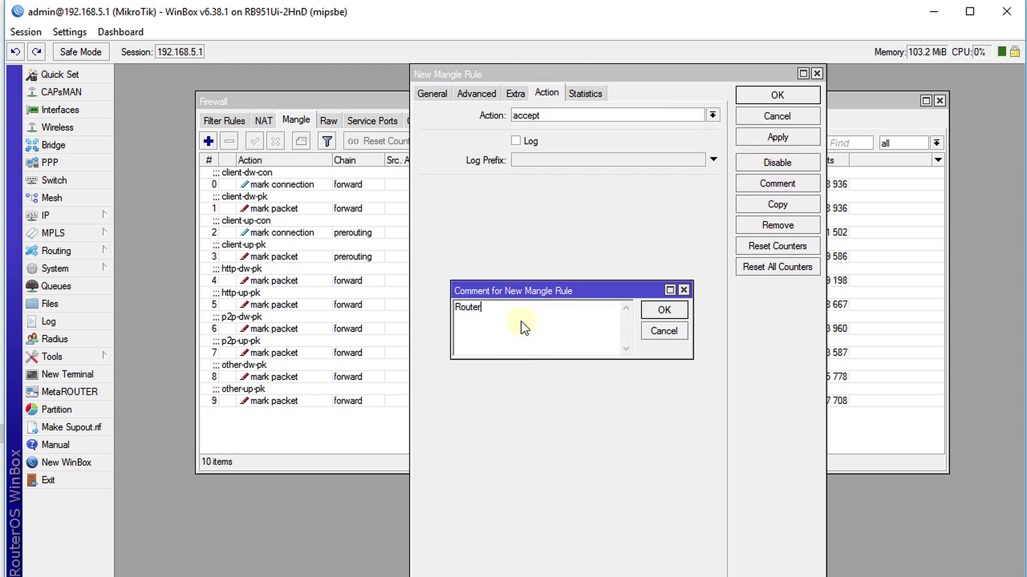
click(661, 309)
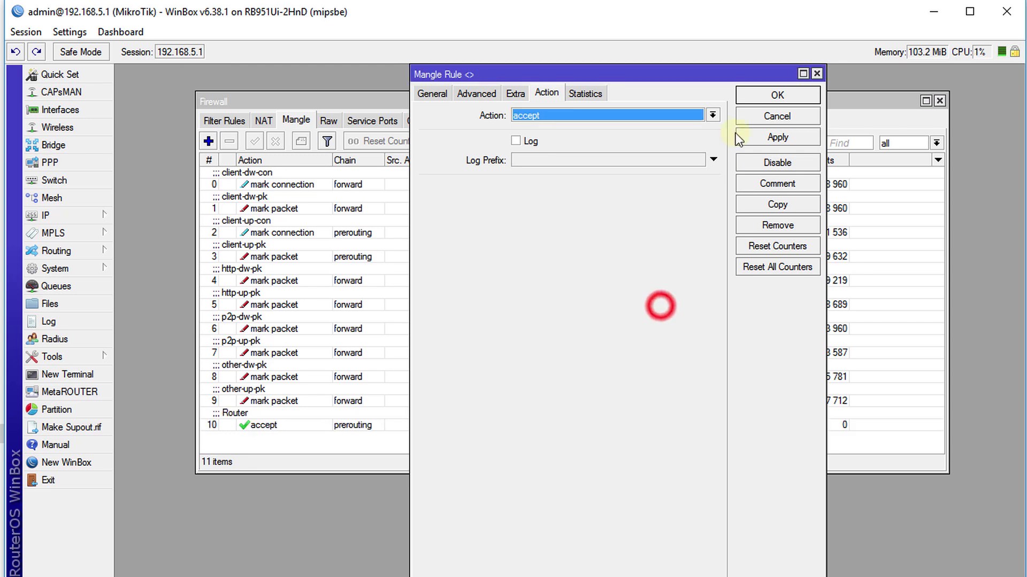
- Save the Router accept rule and move it to the top as rule 0
click(759, 94)
click(258, 426)
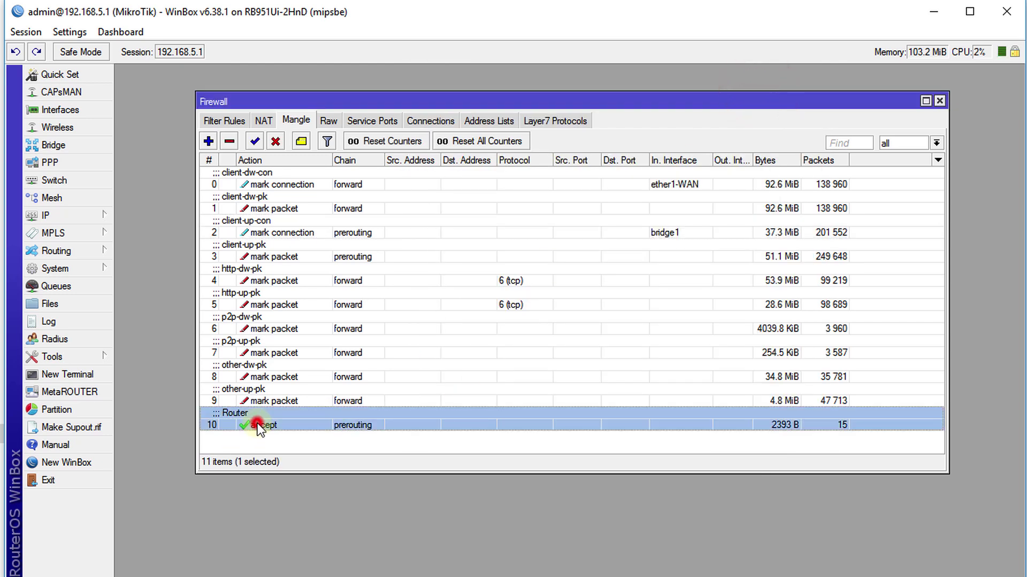
drag(257, 426, 282, 175)
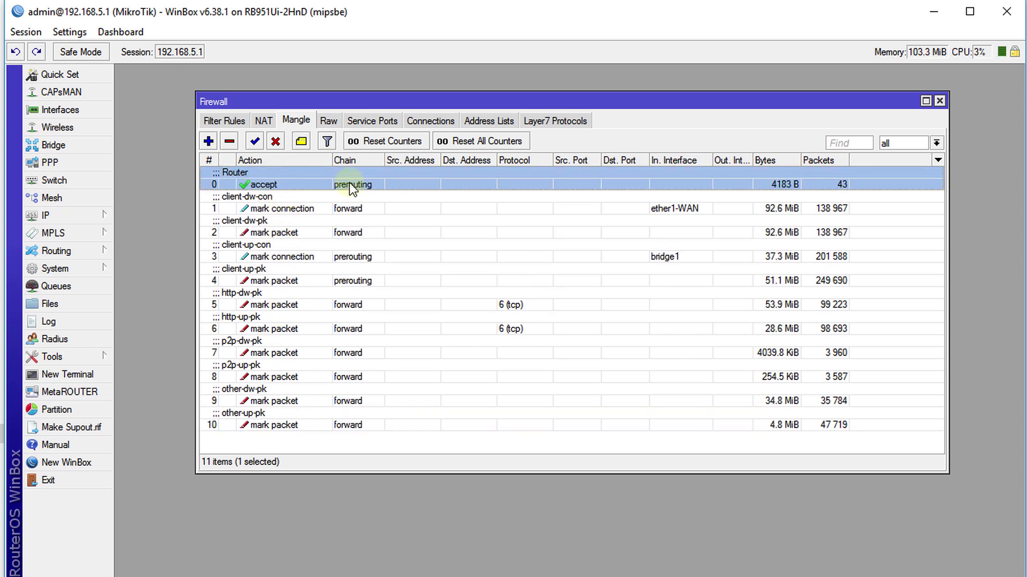
- Start a new forward-chain mangle rule matching tcp on any port 53
click(209, 142)
click(432, 93)
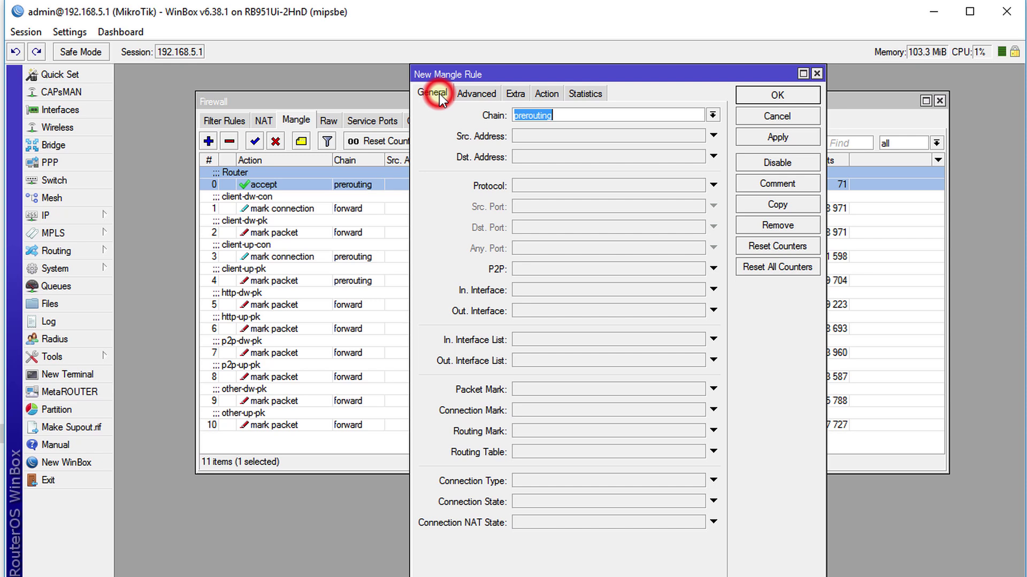
click(713, 115)
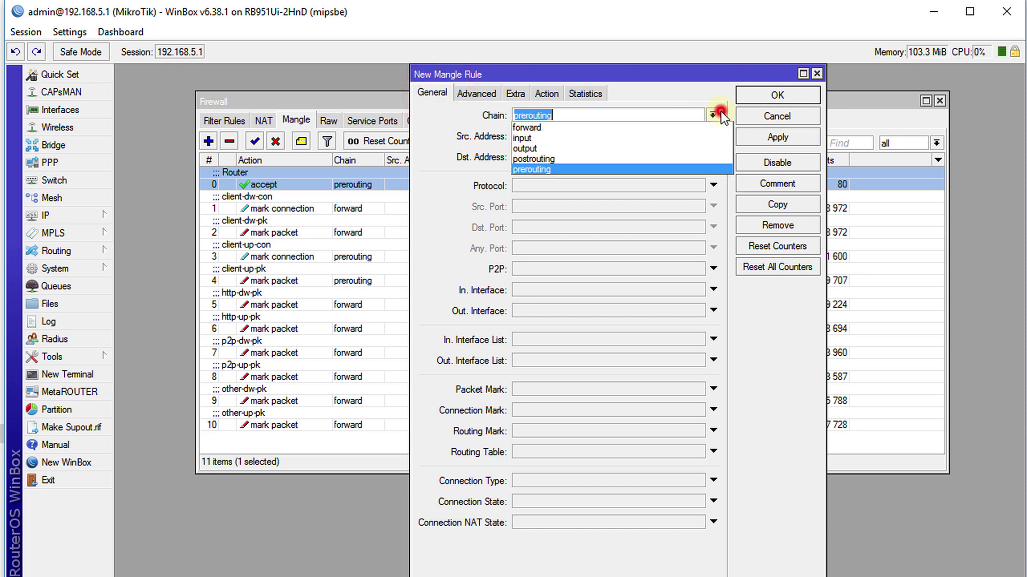
click(599, 130)
click(561, 184)
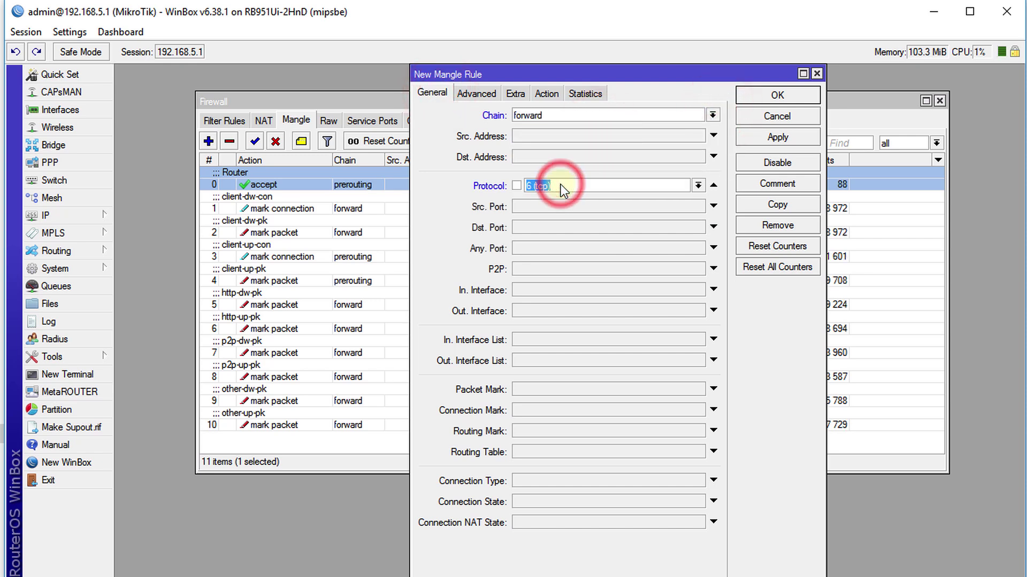
click(535, 248)
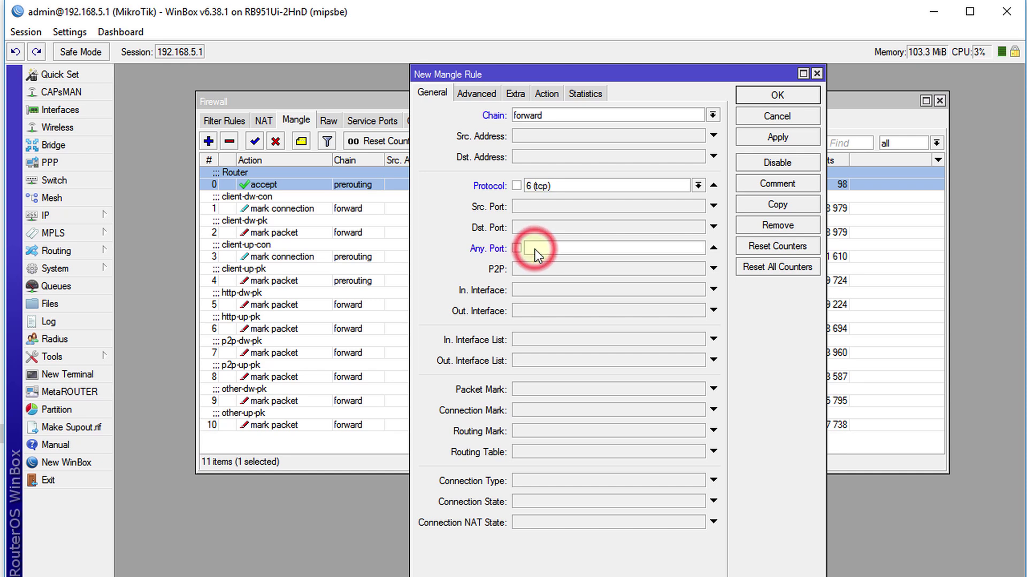
text(53)
- Set the rule's action to accept and give it the comment 'DNS'
click(546, 93)
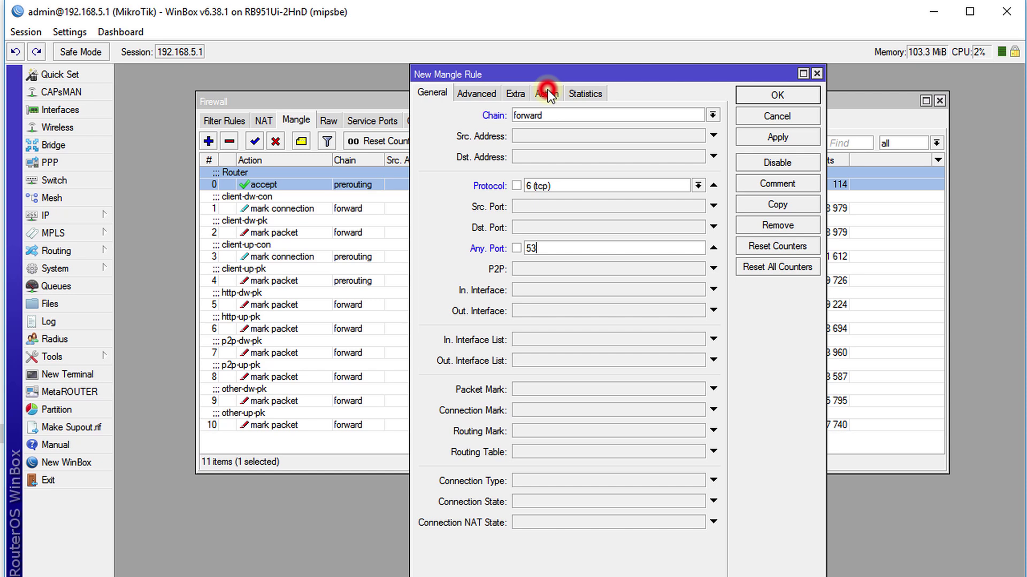
click(770, 187)
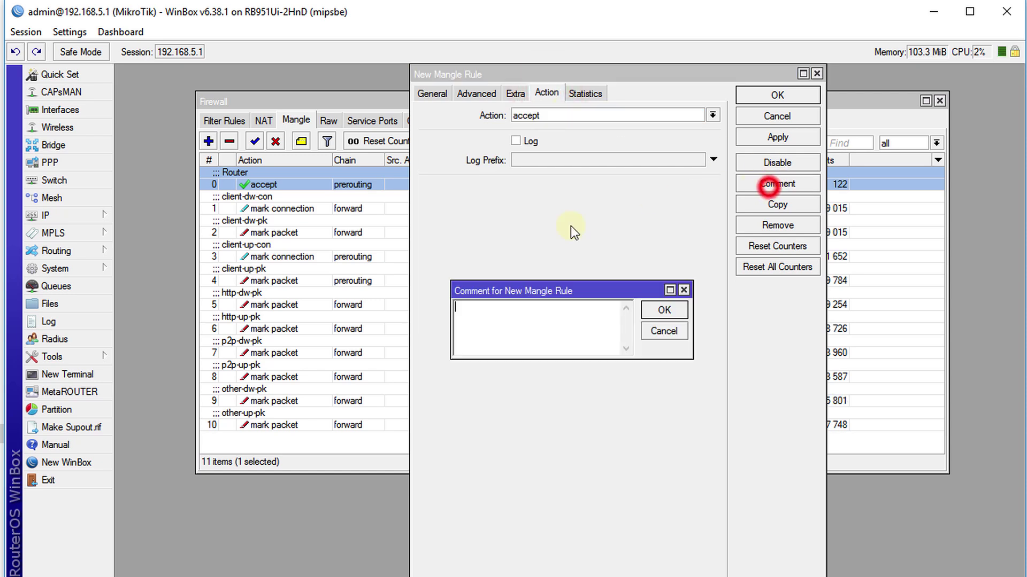
text(D)
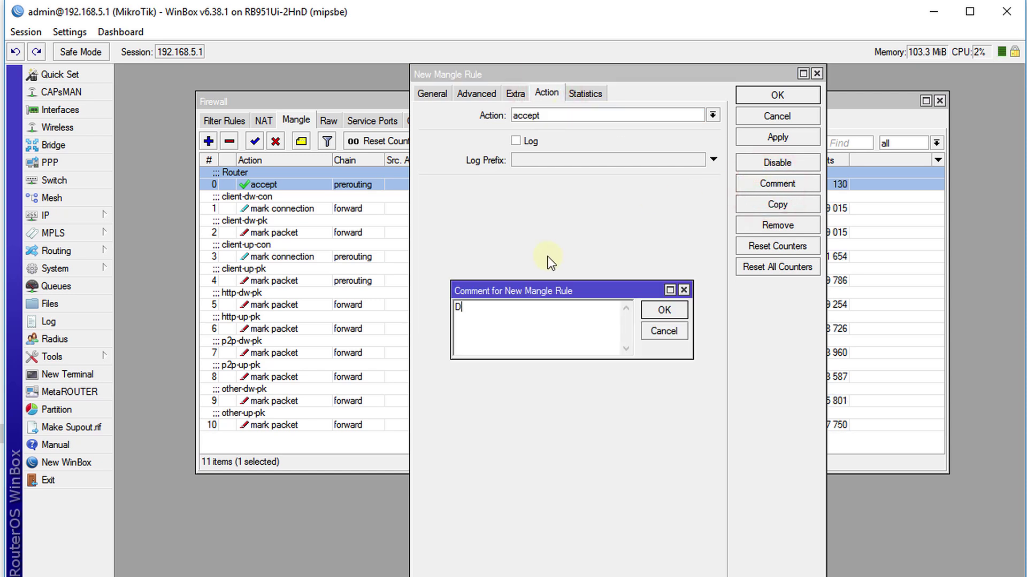
text(NS)
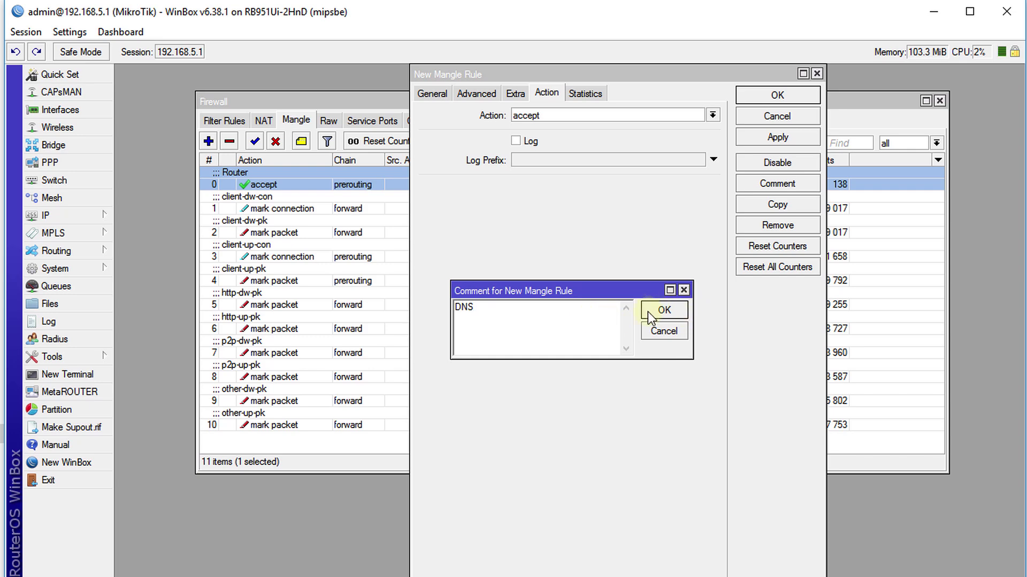
click(658, 311)
- Save the DNS rule, move it directly under the Router rule, and reopen its settings
click(772, 95)
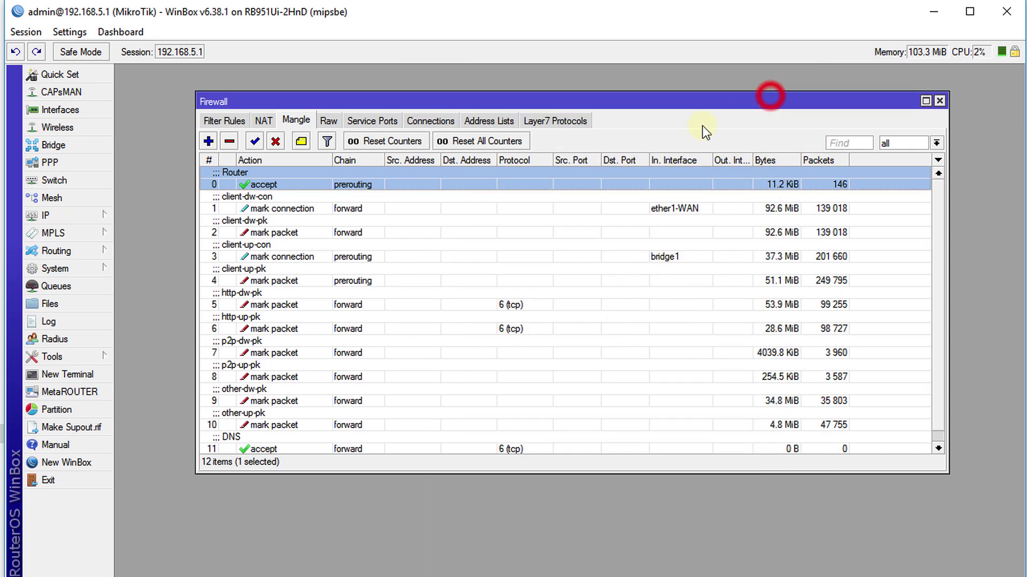
drag(318, 445, 312, 200)
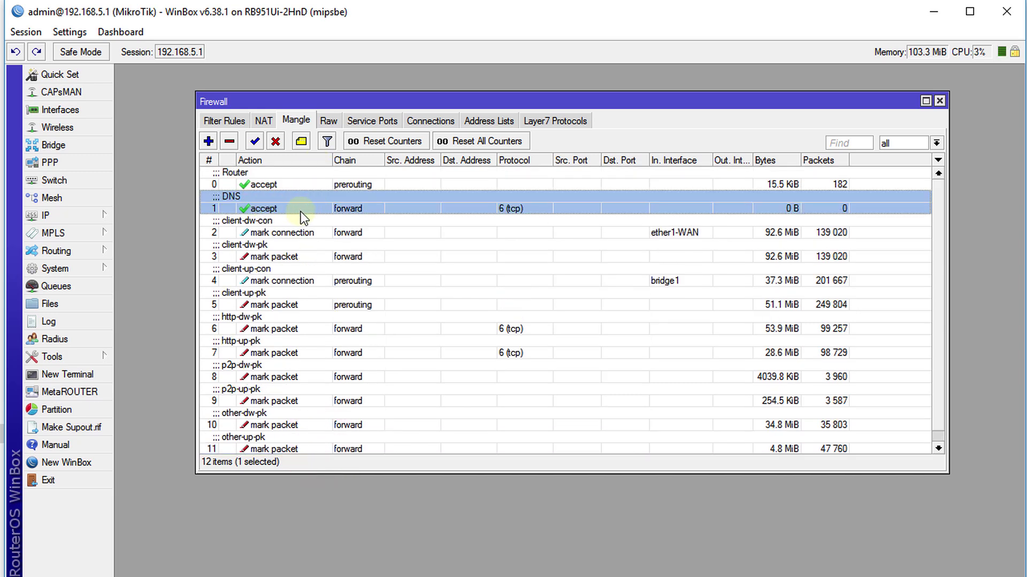
double_click(307, 208)
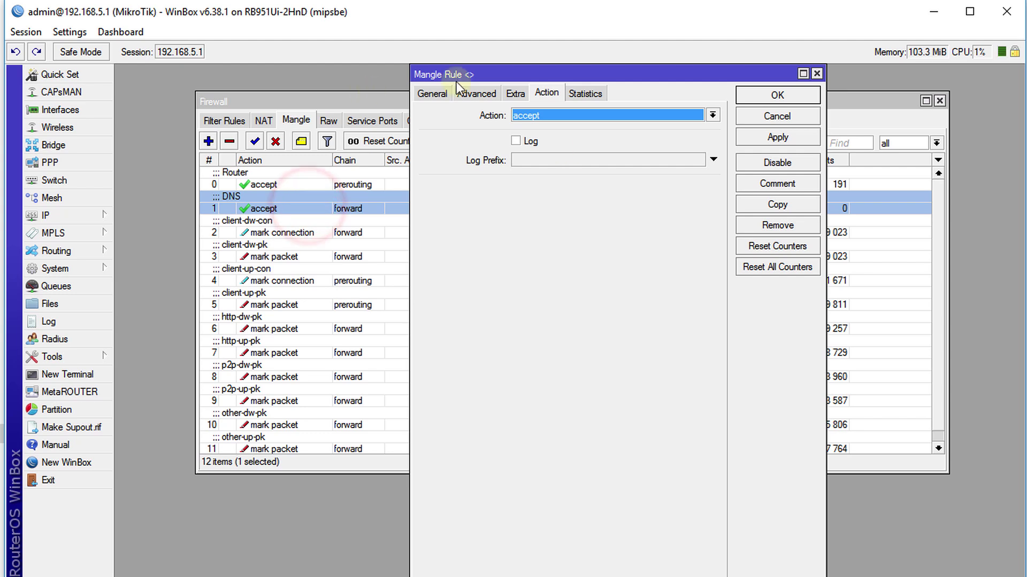
- Copy the DNS rule, change the copy's protocol to udp, and save both dialogs
click(425, 94)
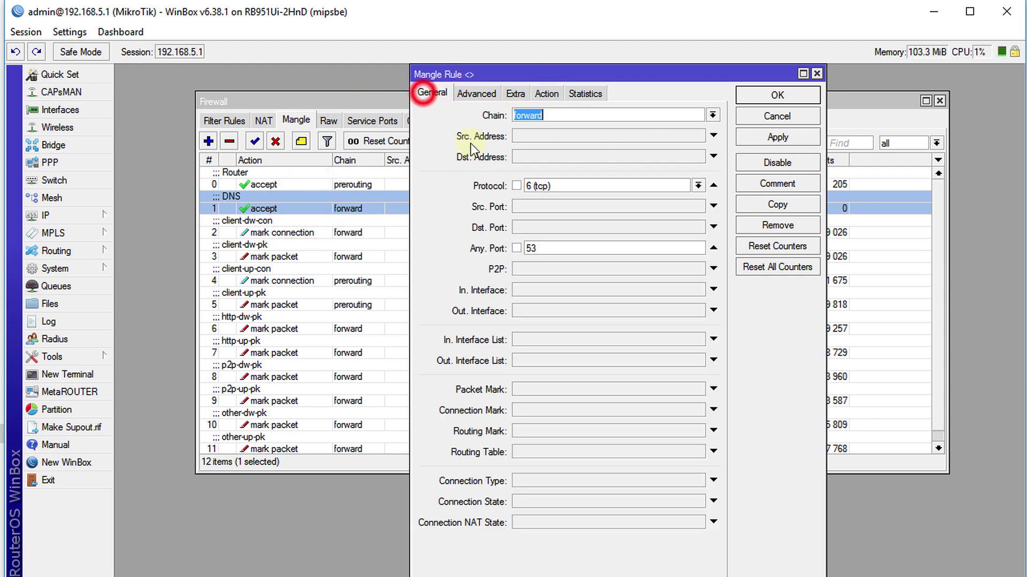
click(774, 207)
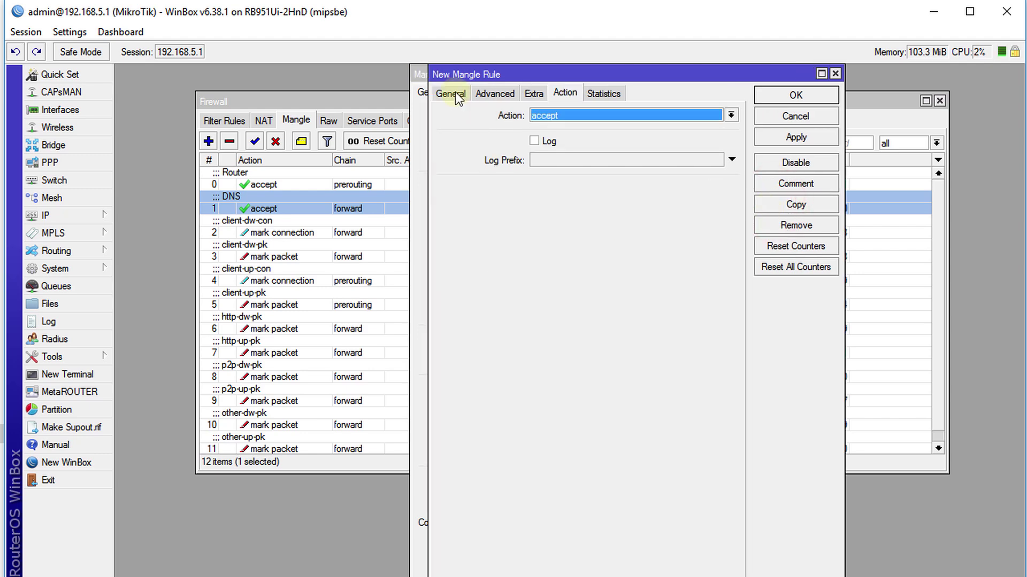
click(451, 94)
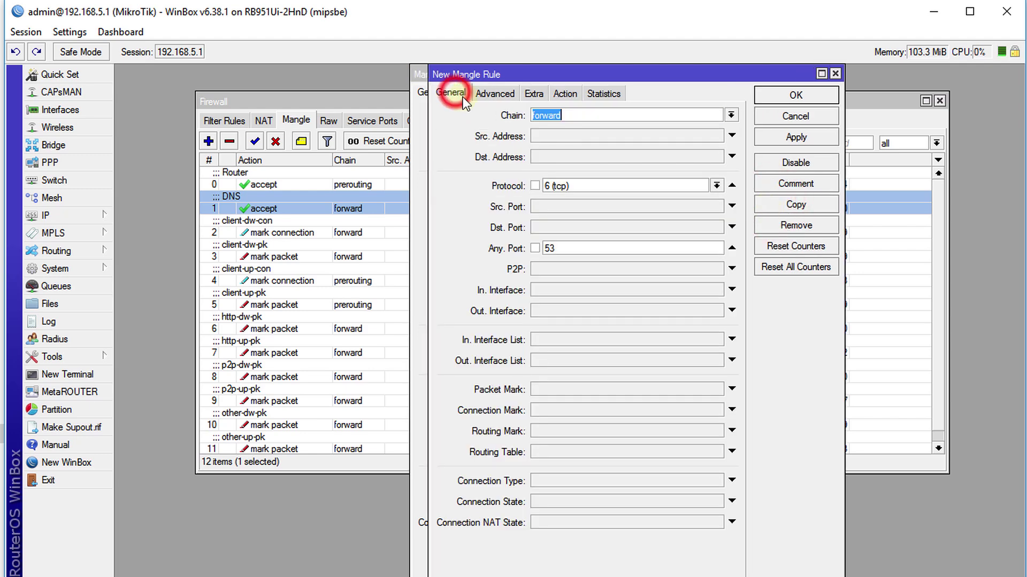
click(716, 186)
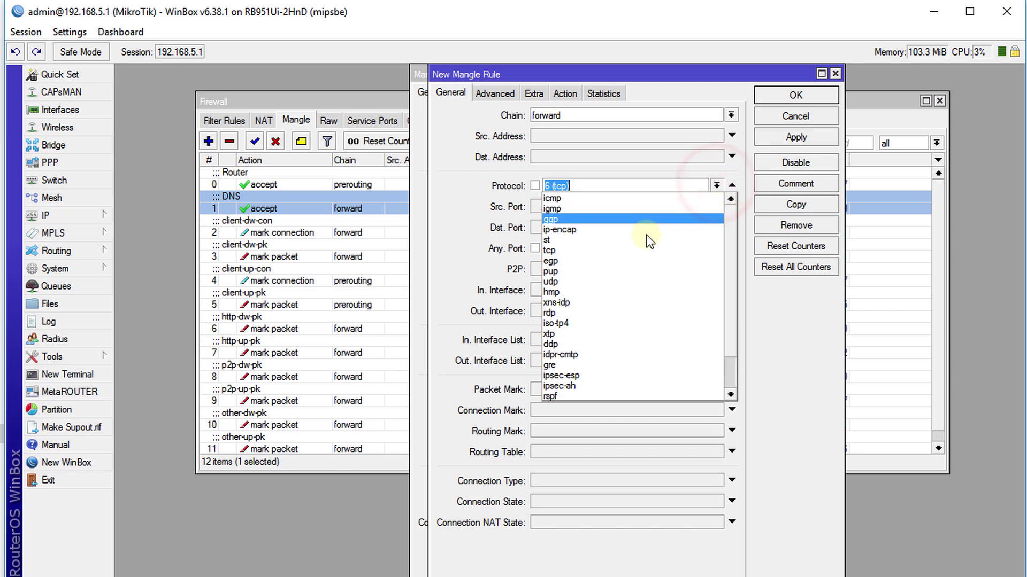
click(607, 282)
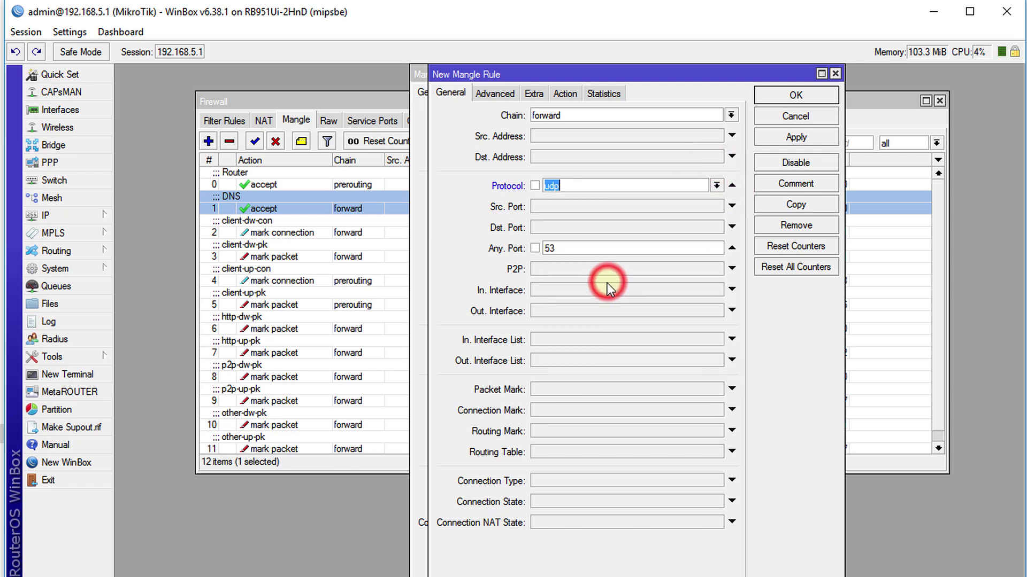
click(790, 138)
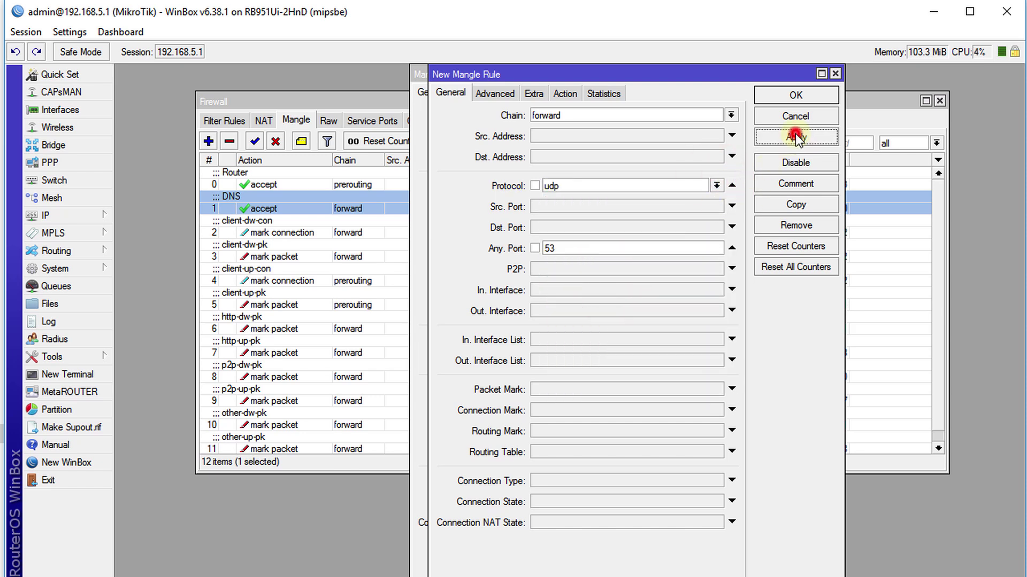
click(790, 94)
click(778, 95)
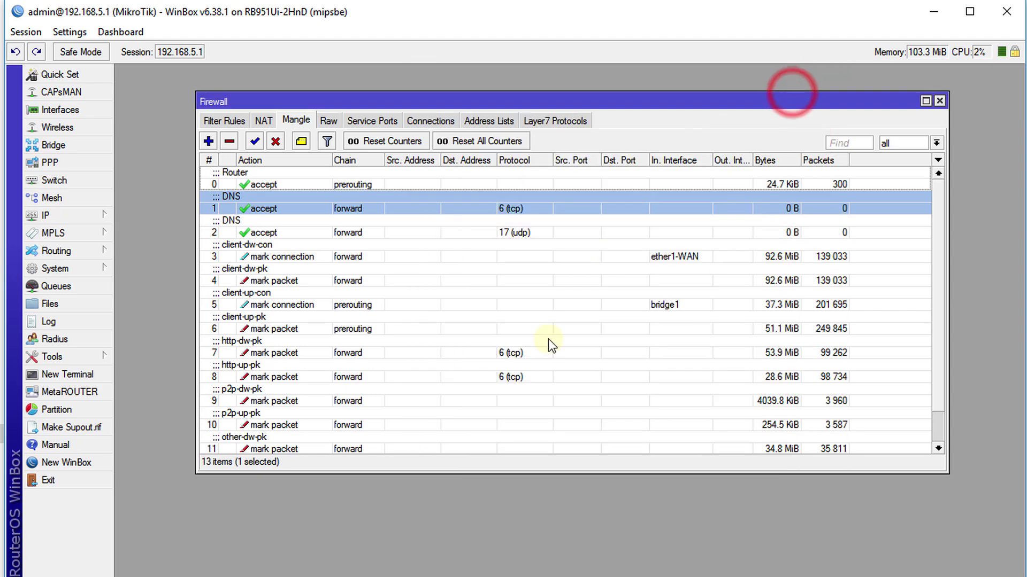
click(279, 229)
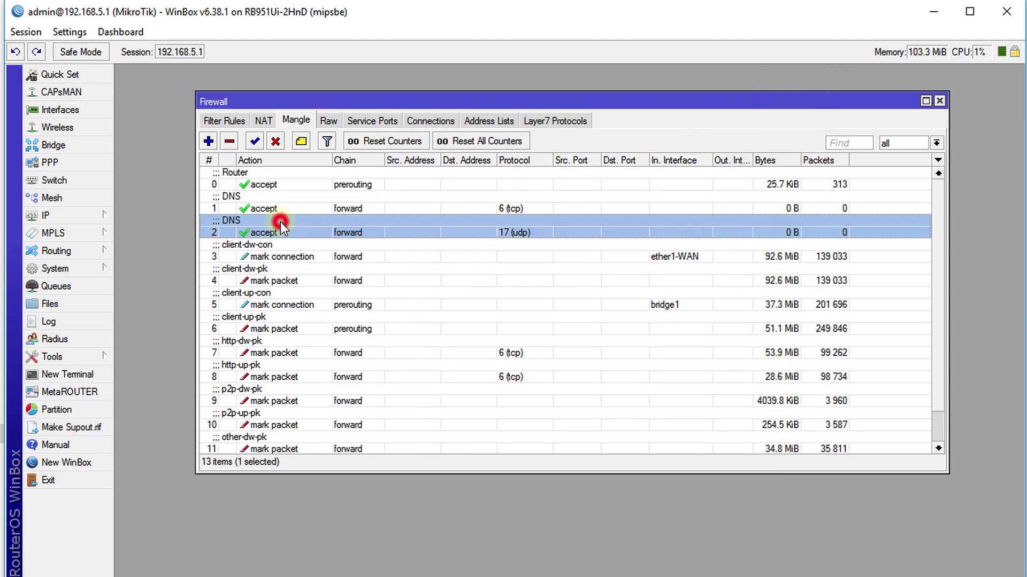
click(514, 208)
click(508, 235)
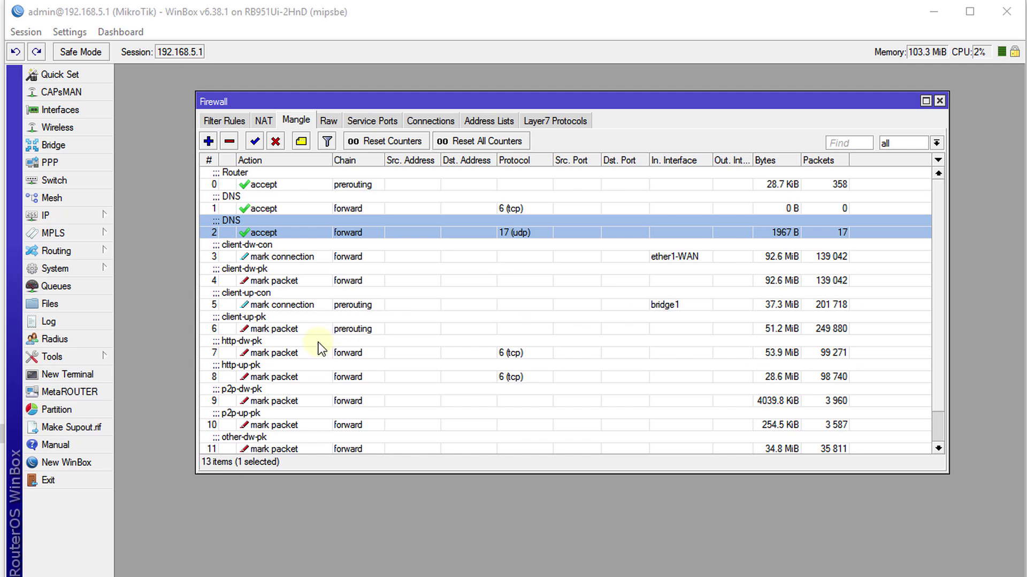
click(285, 352)
- Set the http-dw-pk rule's Any. Port to 80,443,5222,5223,5228 and apply
double_click(289, 350)
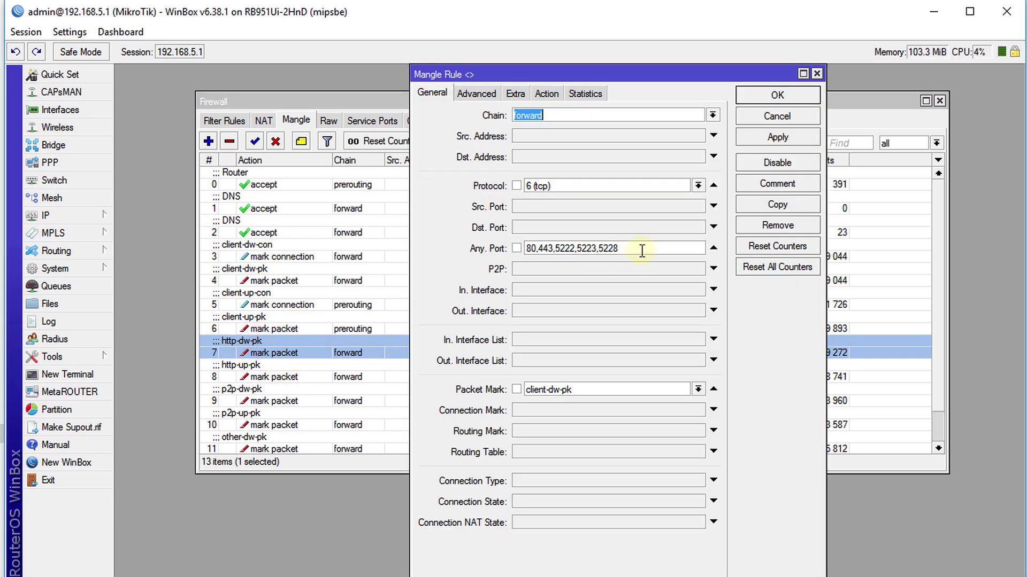
drag(555, 248, 653, 246)
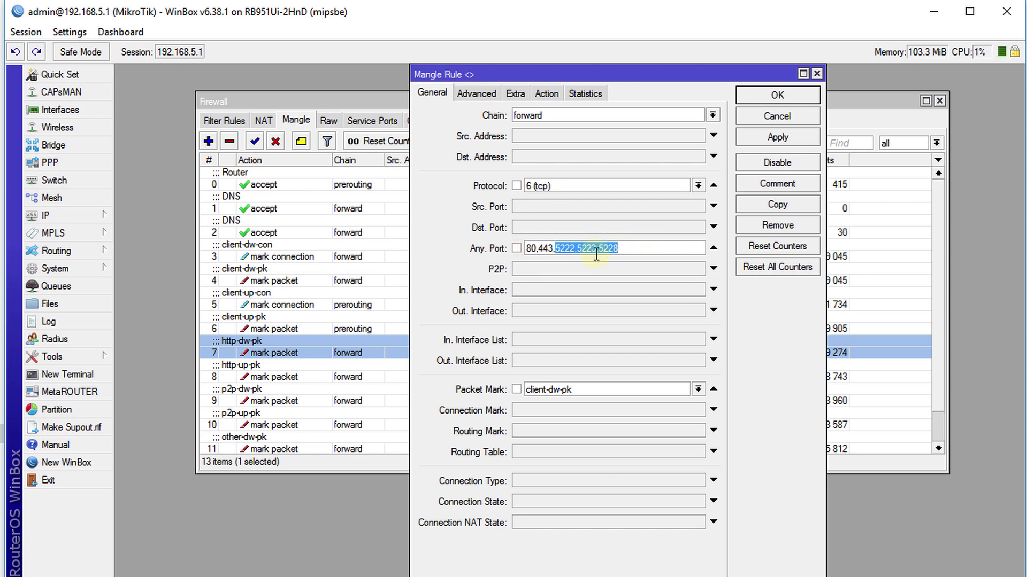
key(BackSpace)
key(BackSpace)
text(,443,)
key(ctrl+v)
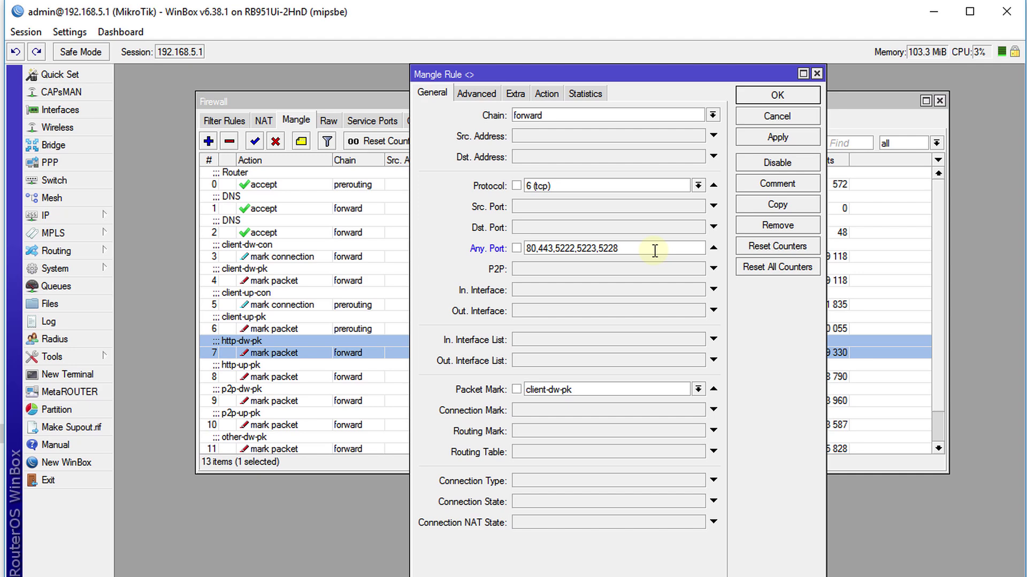
click(766, 136)
- Append 5222,5223,5228 to the http-up-pk rule's ports 80,443, apply, and close it
click(755, 97)
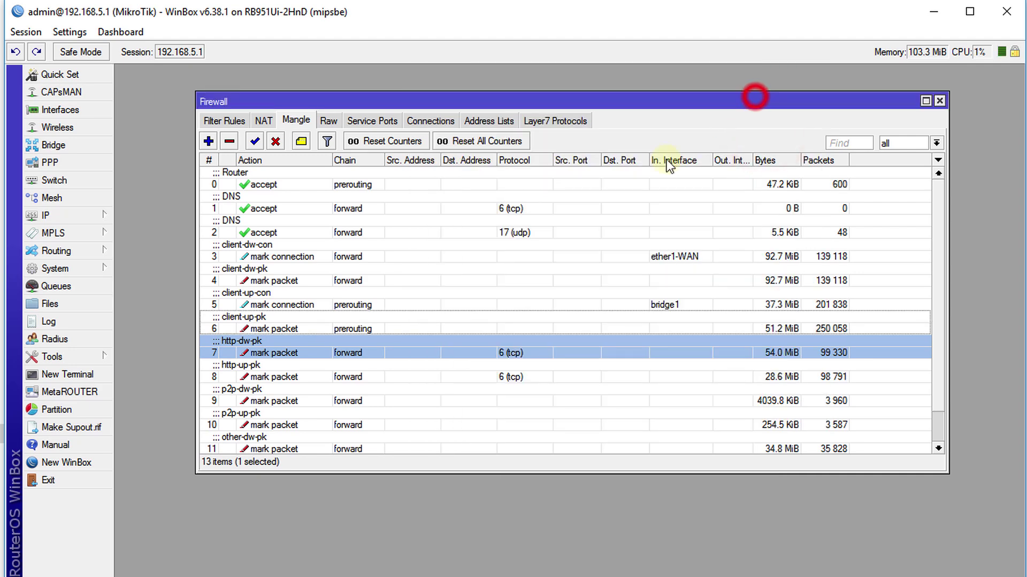
click(321, 377)
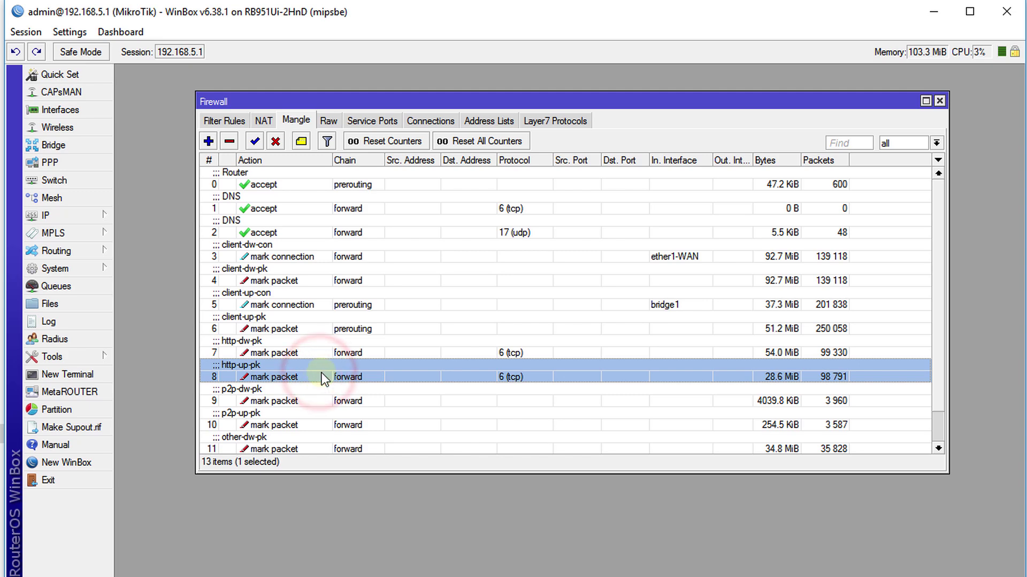
double_click(322, 376)
click(589, 245)
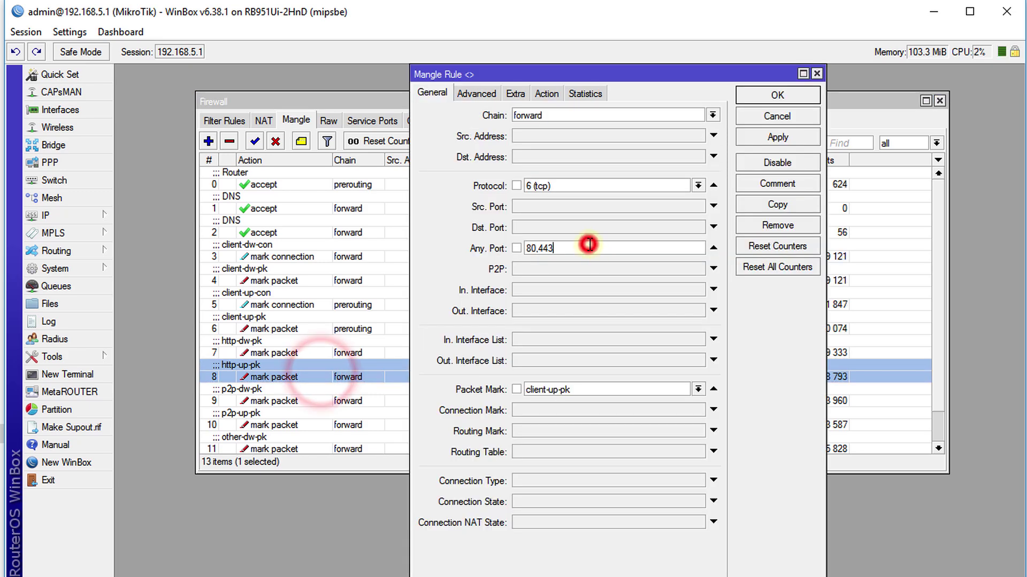
text(,)
key(ctrl+v)
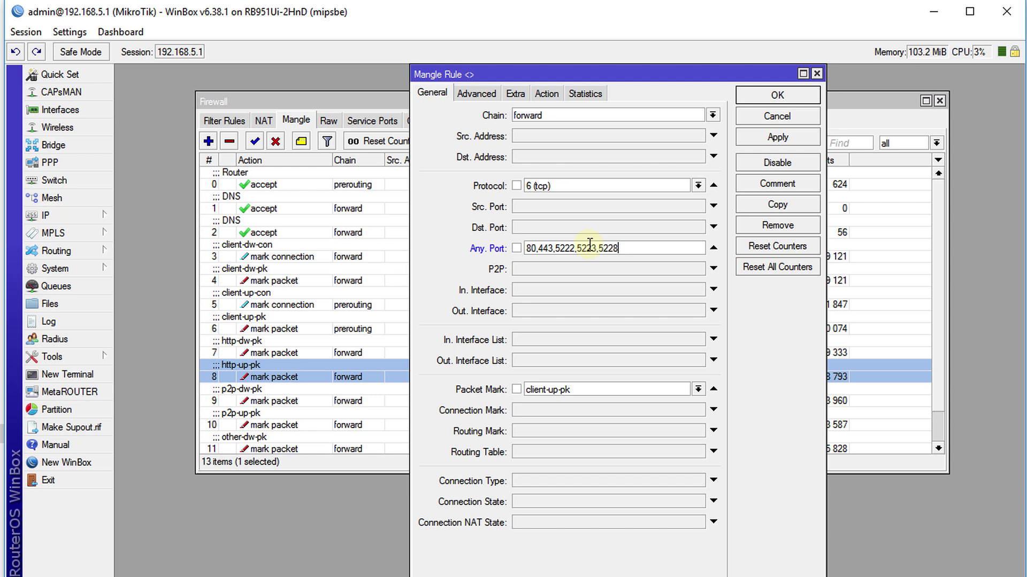
click(771, 133)
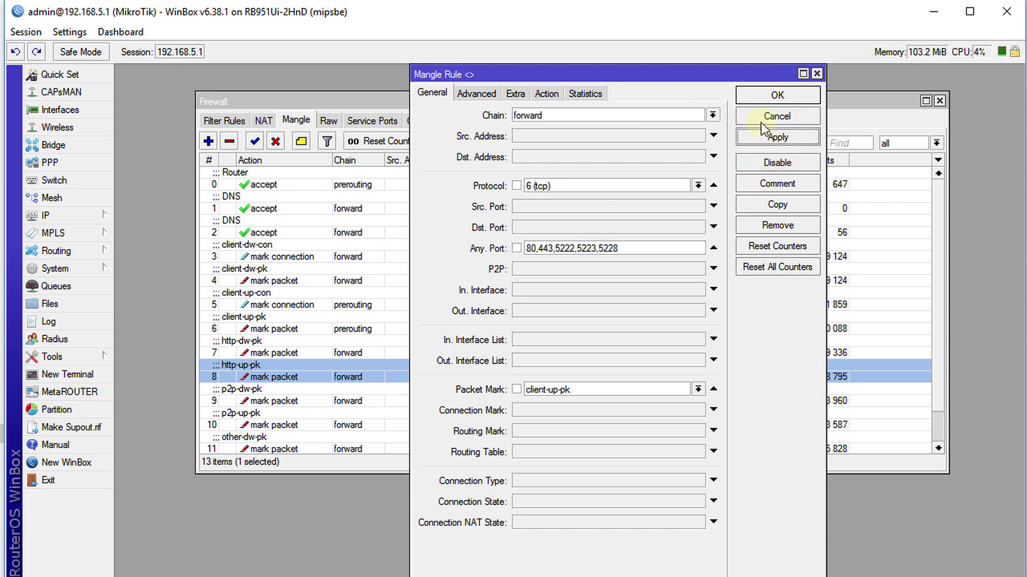
click(755, 95)
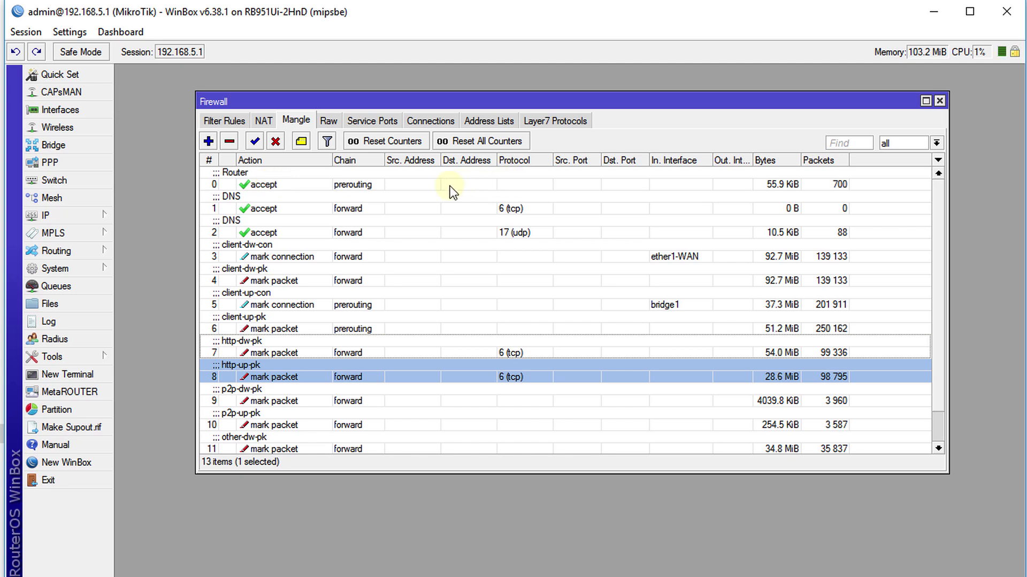
- Select the udp DNS accept rule in the Mangle list
click(535, 233)
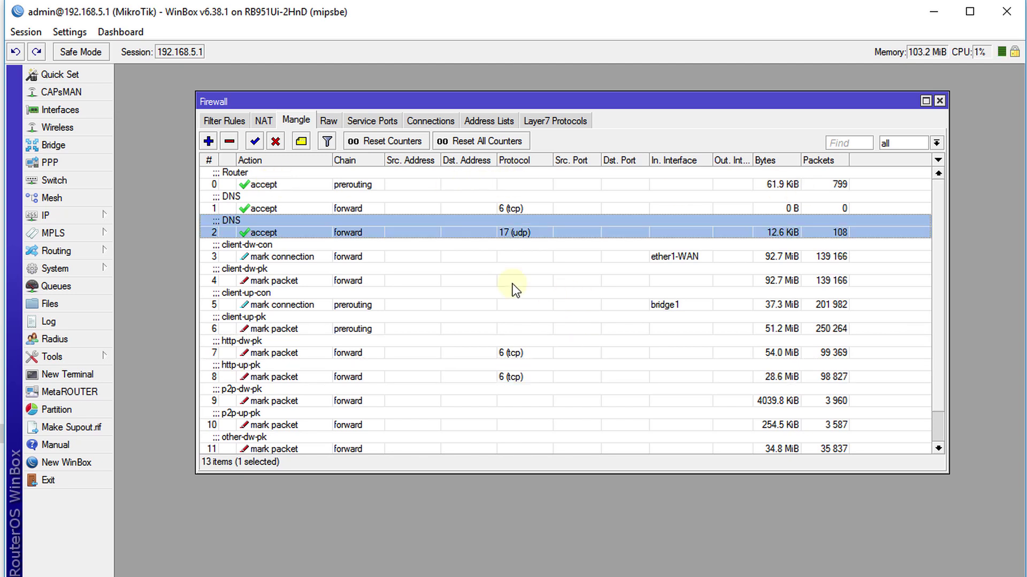